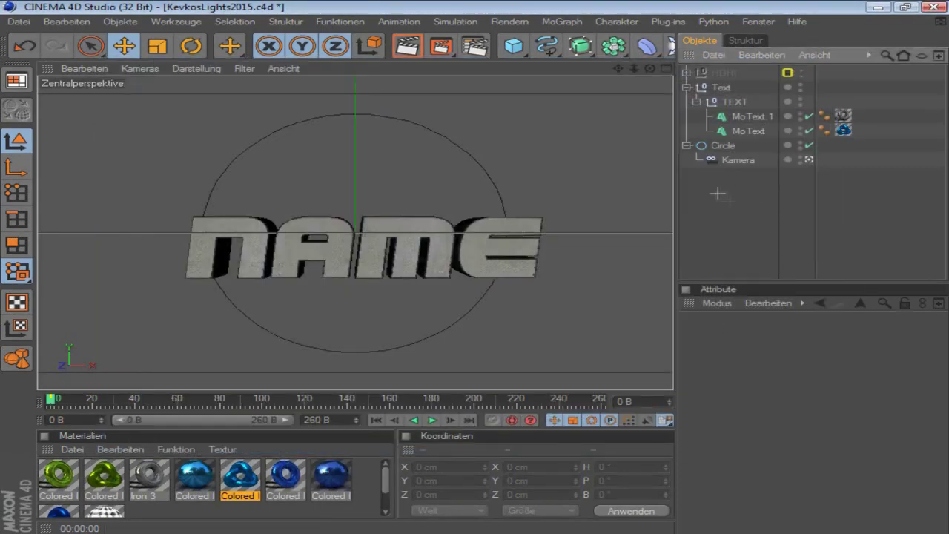
pyautogui.moveTo(717, 194); pyautogui.dragTo(697, 199)
pyautogui.moveTo(780, 255); pyautogui.dragTo(814, 277)
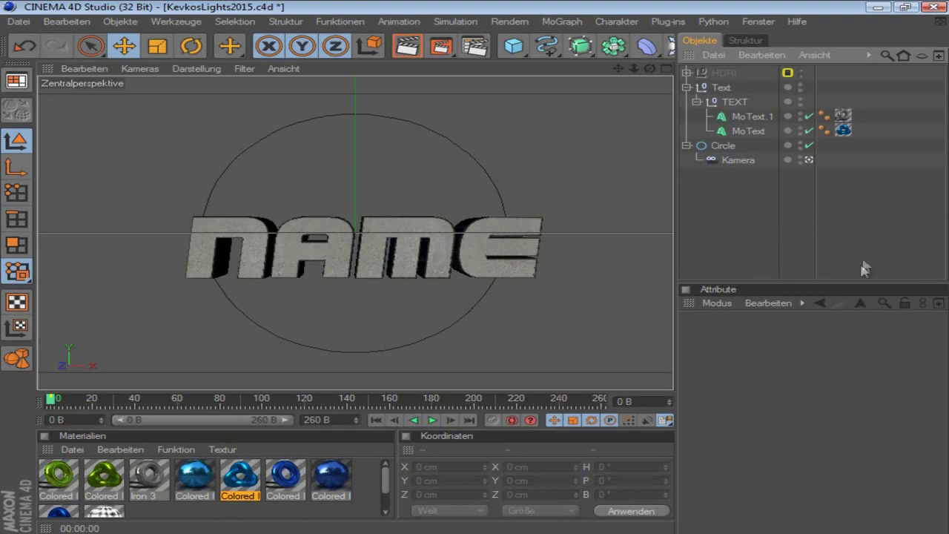
pyautogui.click(731, 161)
pyautogui.click(736, 188)
pyautogui.click(725, 146)
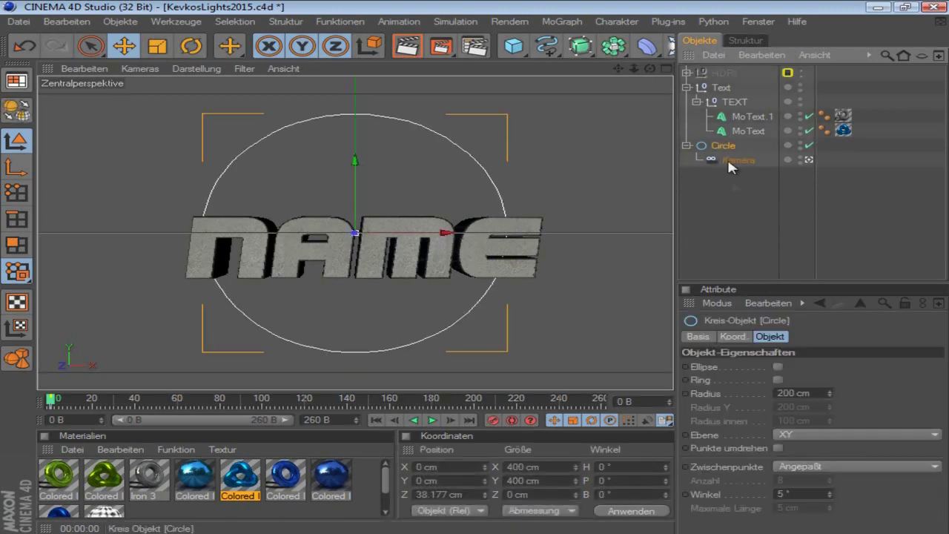
pyautogui.click(732, 202)
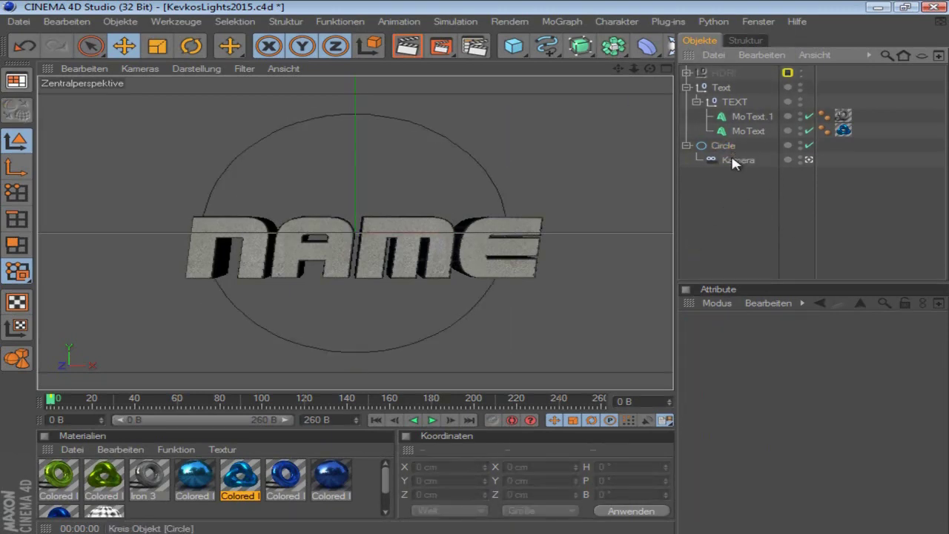
# Take the Kamera object out of Circle and make it a child of Circle again
pyautogui.moveTo(732, 160); pyautogui.dragTo(726, 143)
pyautogui.click(740, 217)
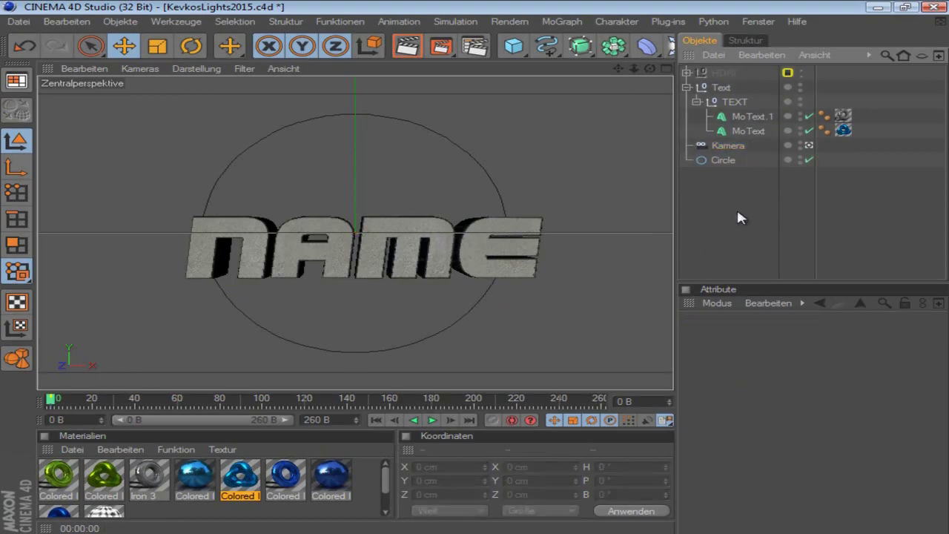
pyautogui.click(733, 148)
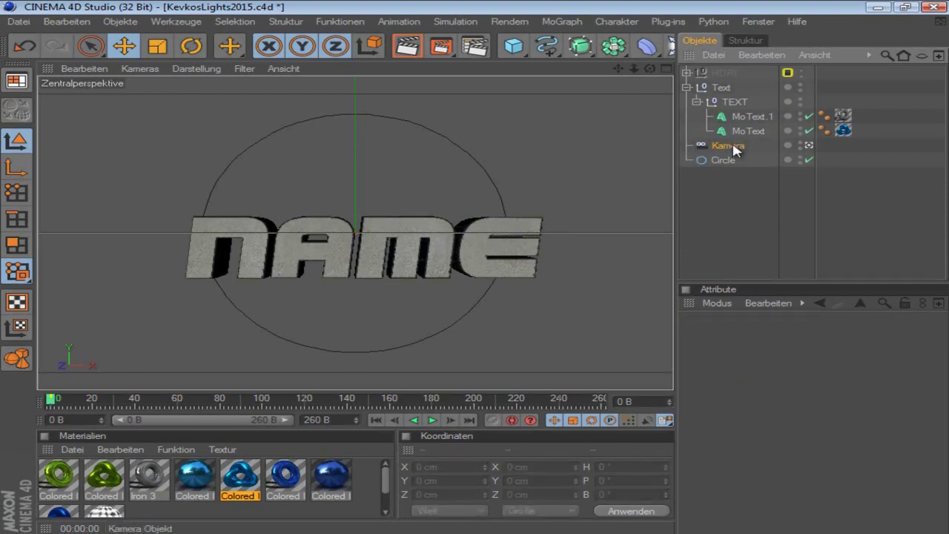
pyautogui.moveTo(753, 163); pyautogui.dragTo(737, 165)
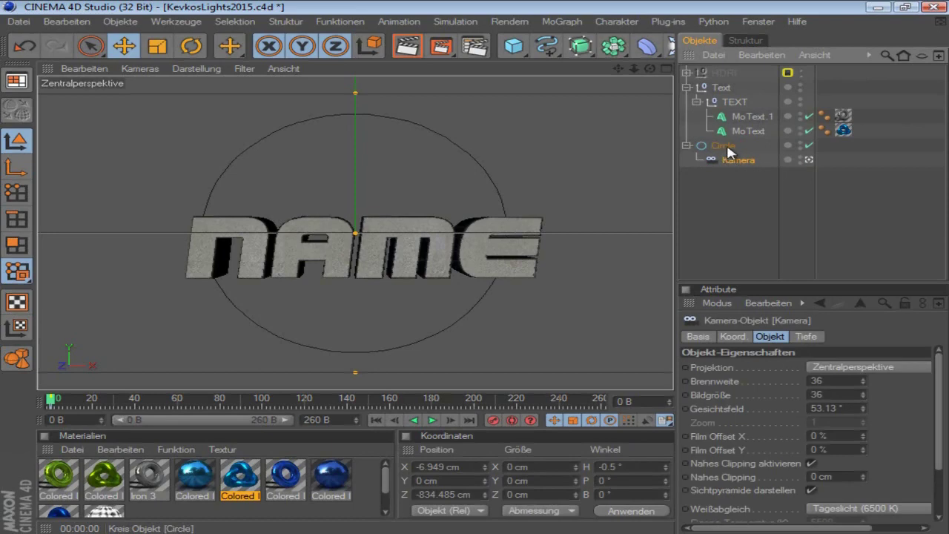
# Record a Circle keyframe at frame 80 and one at frame 0 rotated to about H -304°, P -72°, B -55°
pyautogui.click(727, 147)
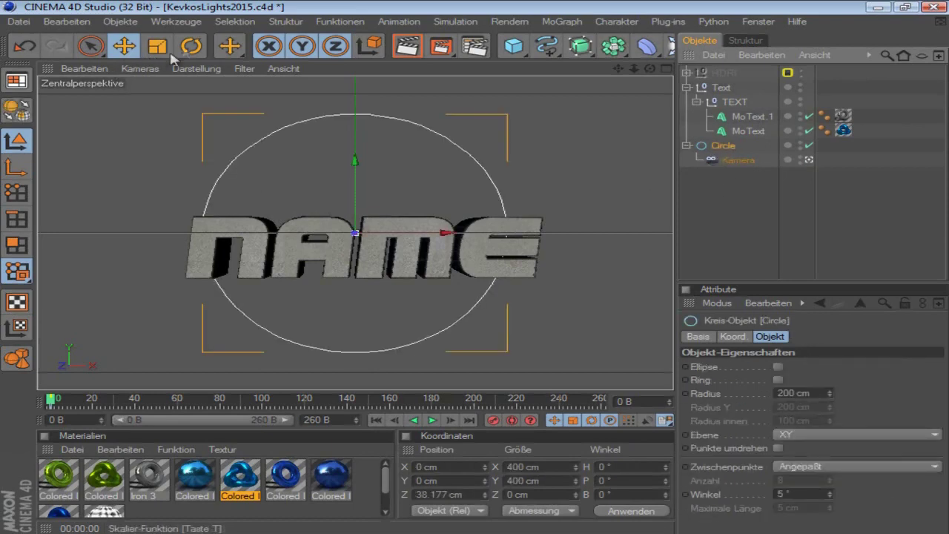
pyautogui.click(194, 45)
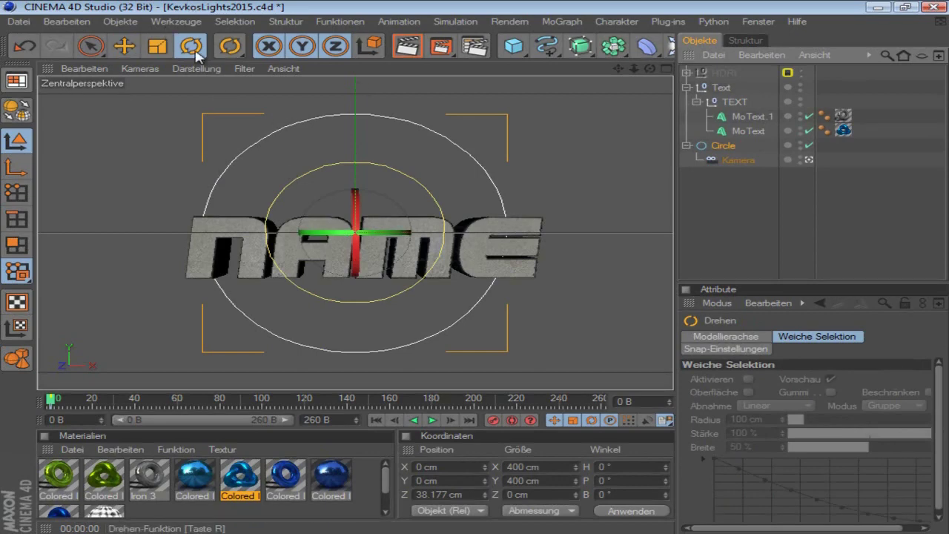
pyautogui.moveTo(360, 247); pyautogui.dragTo(378, 144)
pyautogui.hotkey('ctrl', 'z')
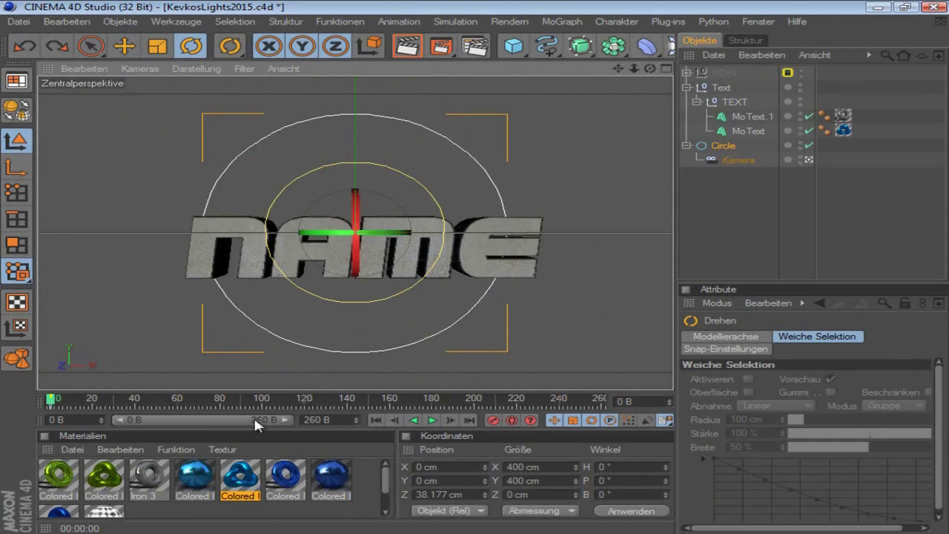
pyautogui.click(220, 401)
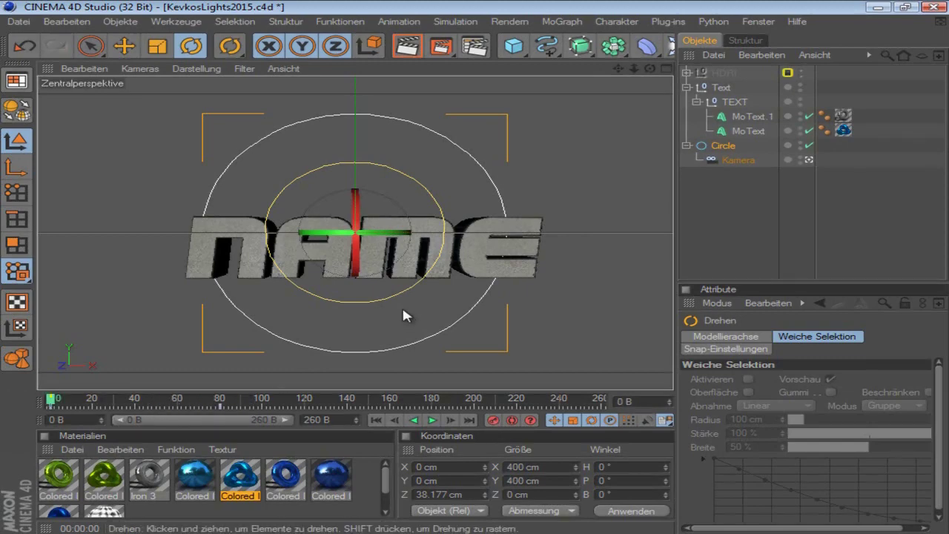
pyautogui.moveTo(373, 258); pyautogui.dragTo(355, 304)
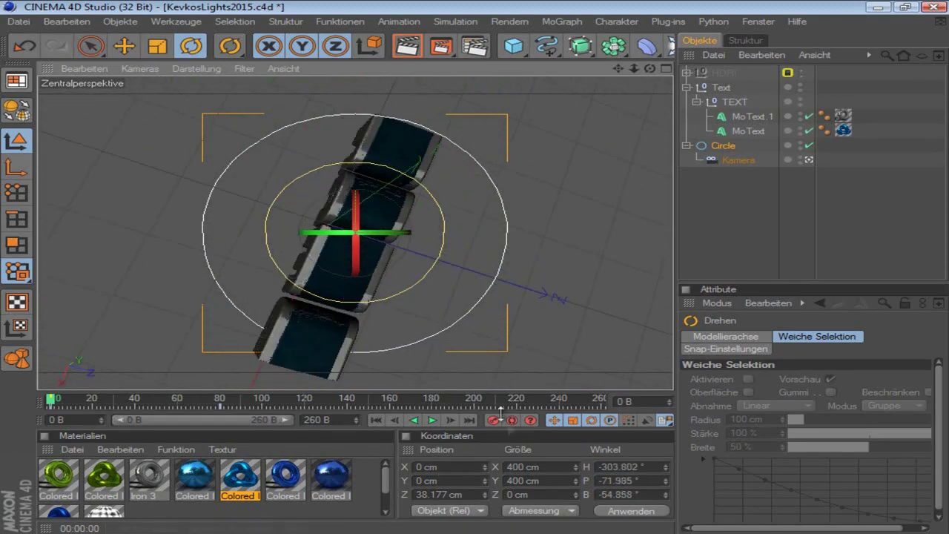
# Record a rotation keyframe for Circle at frame 43 and shift that key to frame 70 on the timeline
pyautogui.click(433, 420)
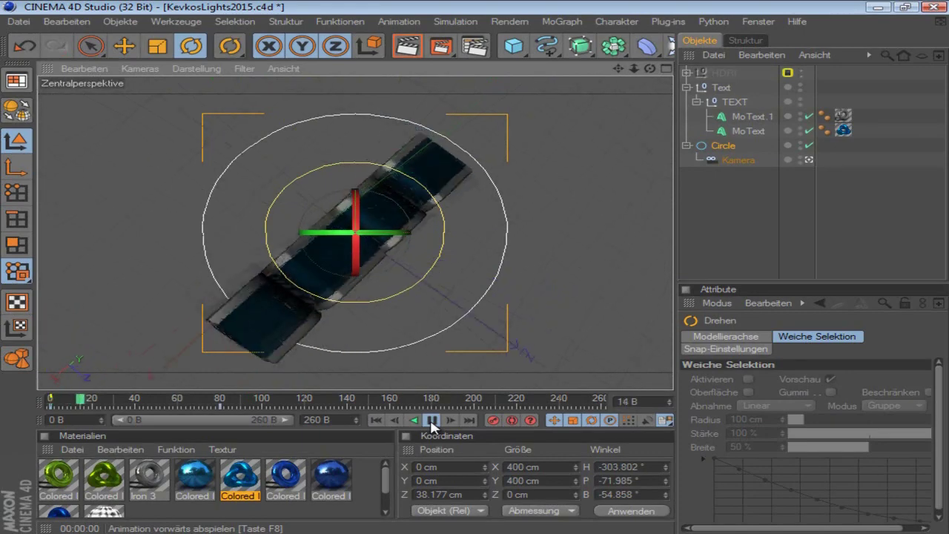
pyautogui.click(433, 421)
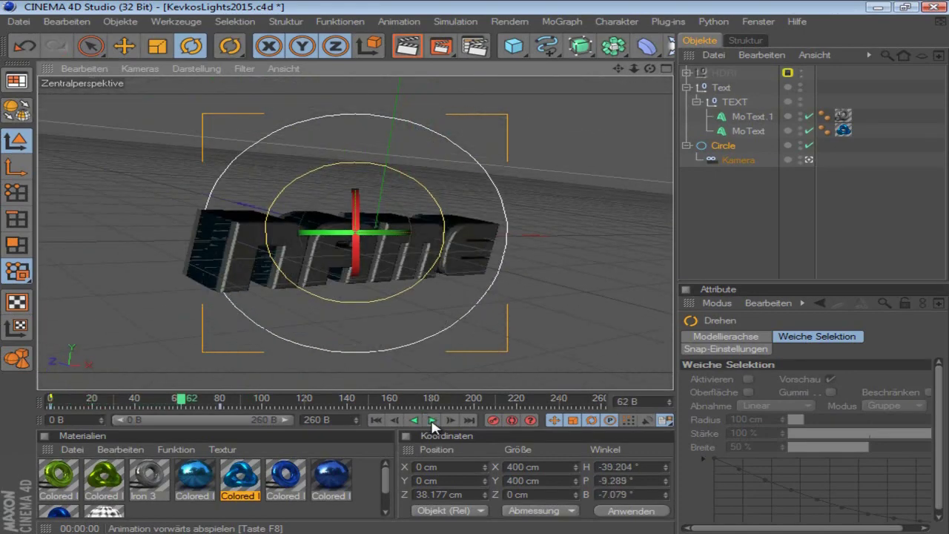
pyautogui.moveTo(182, 400); pyautogui.dragTo(142, 424)
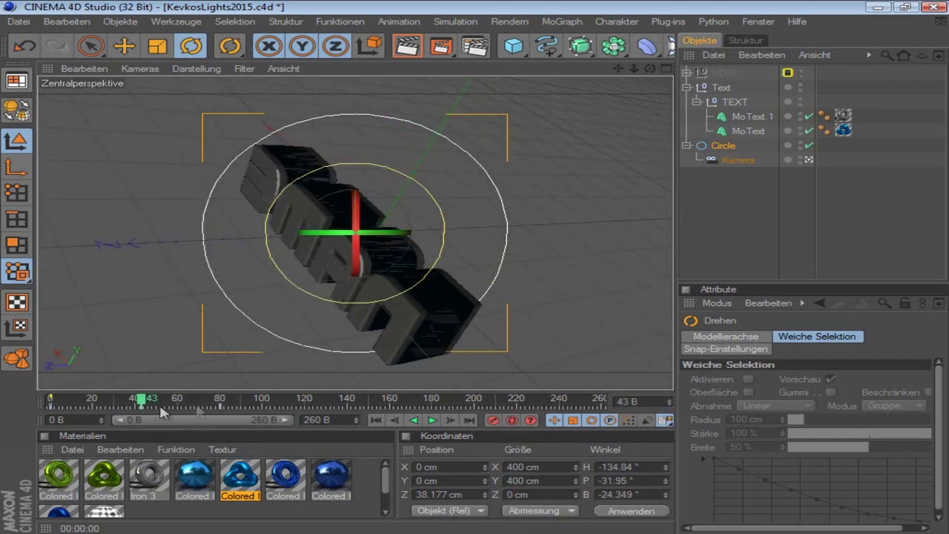
pyautogui.moveTo(191, 401); pyautogui.dragTo(212, 404)
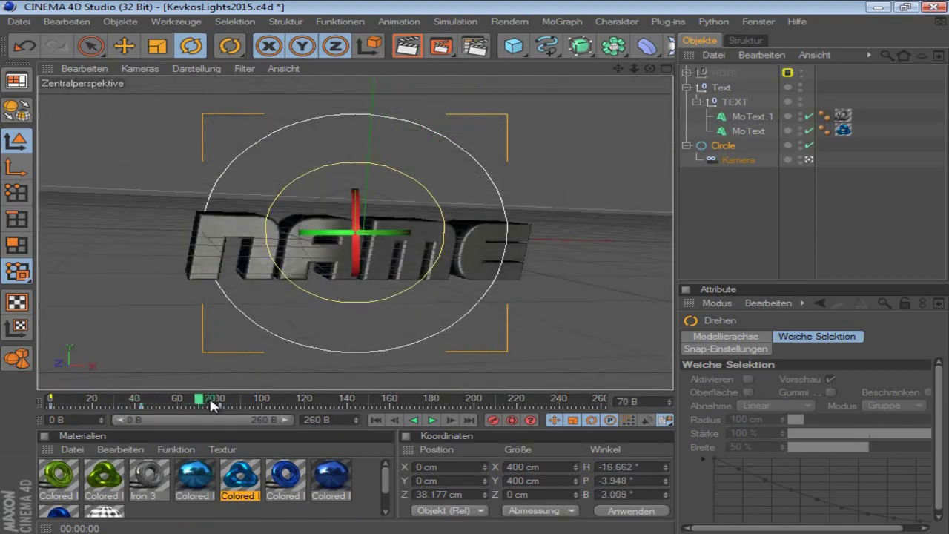
pyautogui.moveTo(143, 408)
pyautogui.mouseDown()
pyautogui.moveTo(199, 411)
pyautogui.moveTo(217, 402)
pyautogui.moveTo(207, 410)
pyautogui.moveTo(0, 398)
pyautogui.mouseUp()
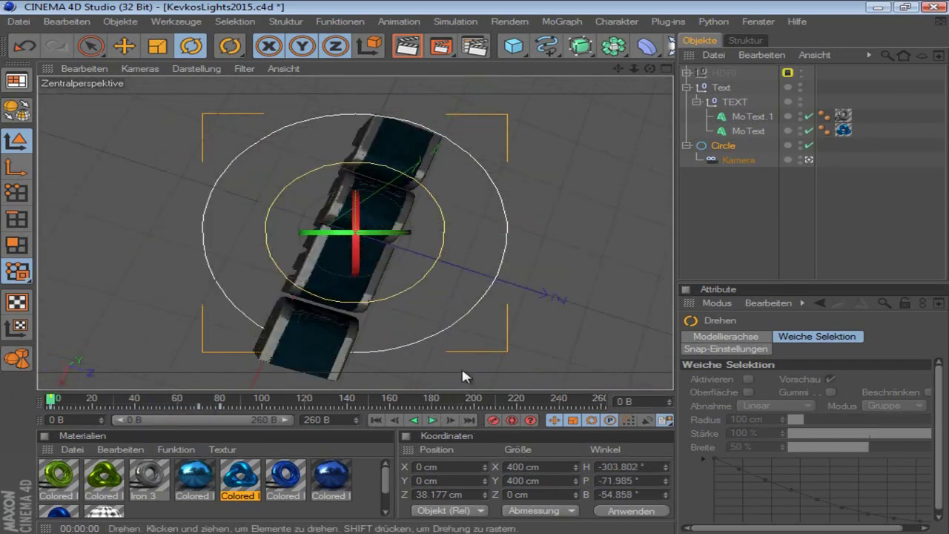
pyautogui.click(432, 421)
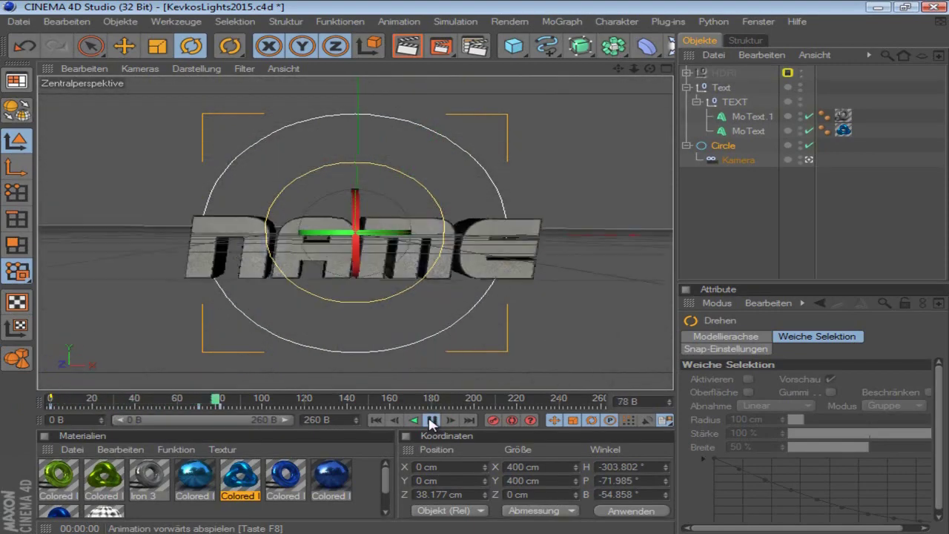
pyautogui.click(431, 419)
# Rotate Circle at frame 260 to about H 5°, P 5°, B -10° and record a keyframe there
pyautogui.moveTo(248, 398); pyautogui.dragTo(243, 419)
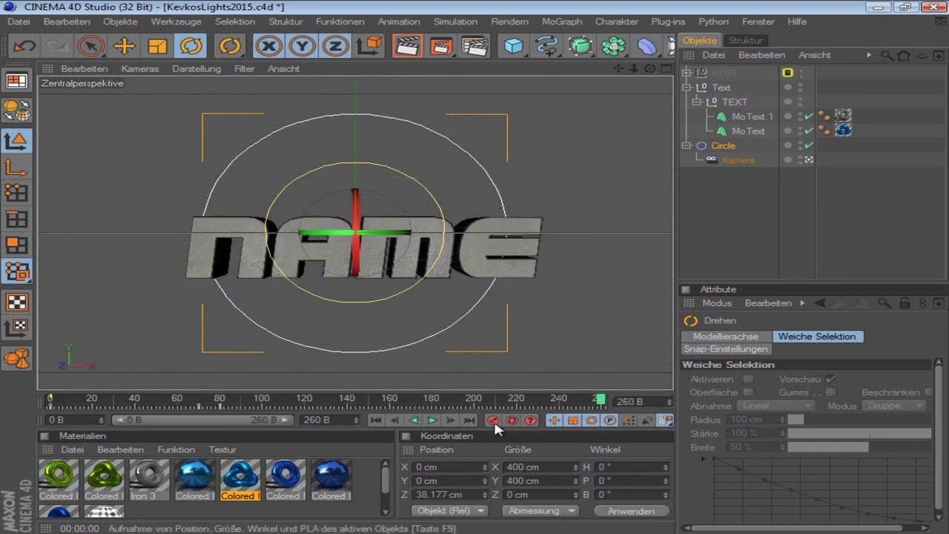
pyautogui.moveTo(406, 268); pyautogui.dragTo(451, 267)
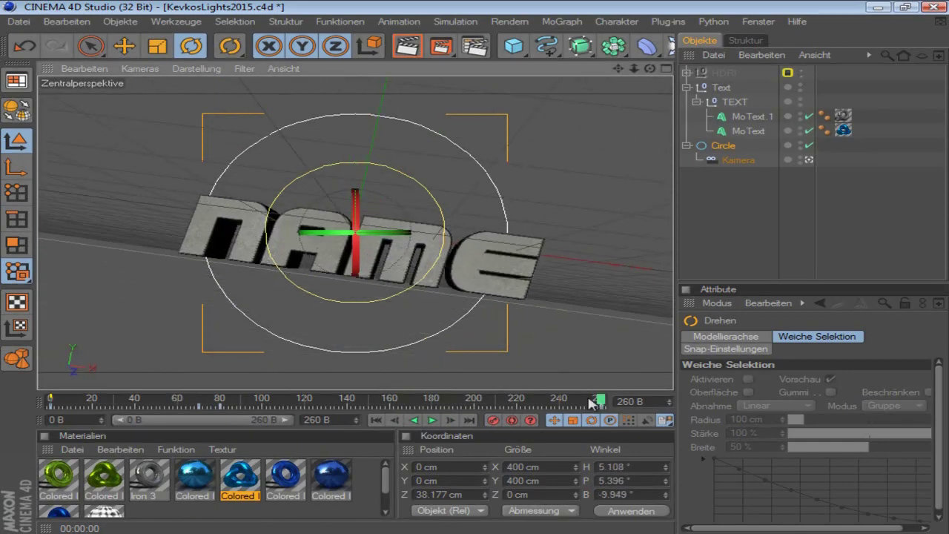
pyautogui.moveTo(599, 401); pyautogui.dragTo(602, 447)
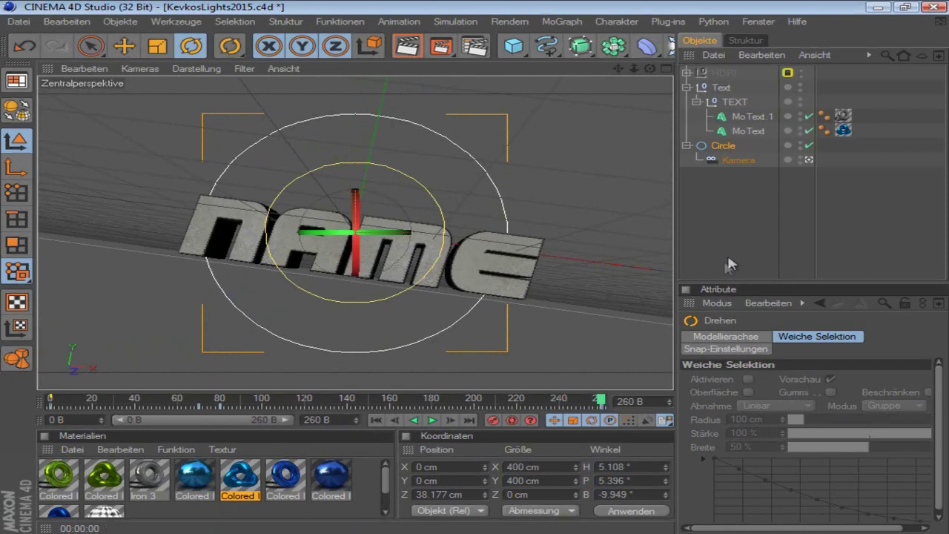
# Inspect the F-curves of Circle's Rotation P and Rotation B and close the timeline window
pyautogui.click(721, 147)
pyautogui.click(746, 337)
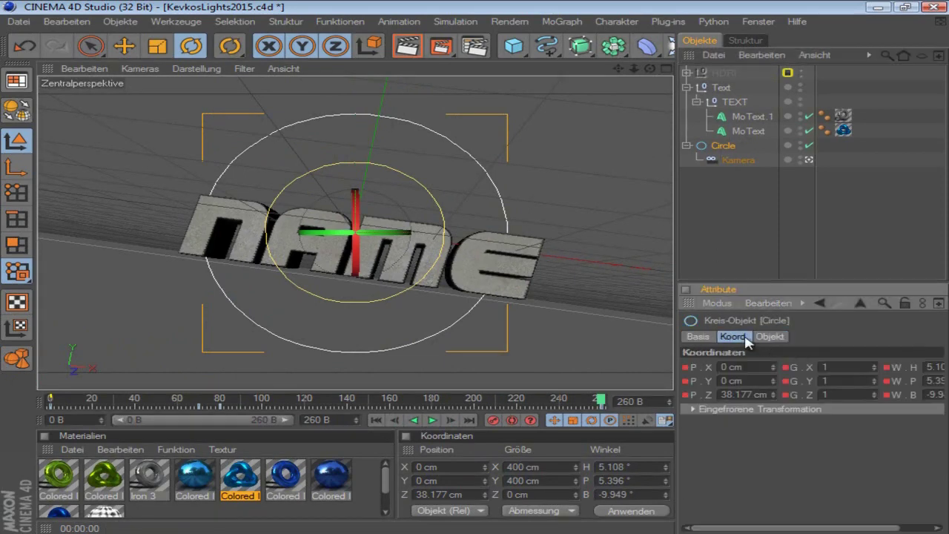
pyautogui.moveTo(878, 528); pyautogui.dragTo(916, 528)
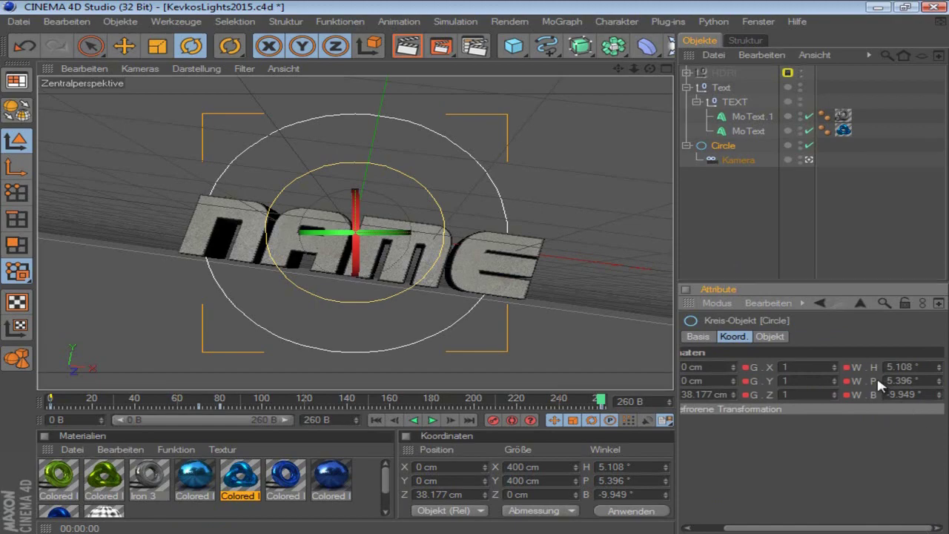
pyautogui.rightClick(877, 380)
pyautogui.moveTo(742, 279)
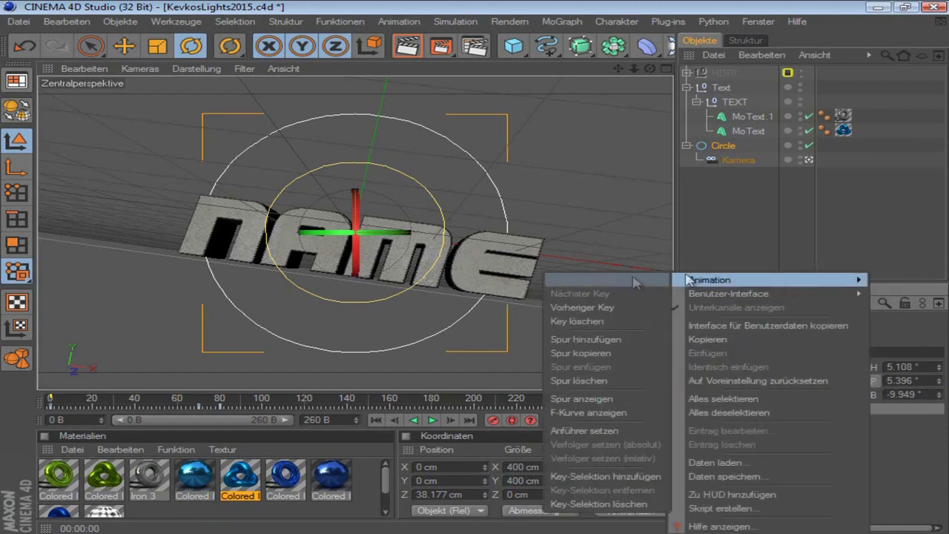
pyautogui.click(571, 414)
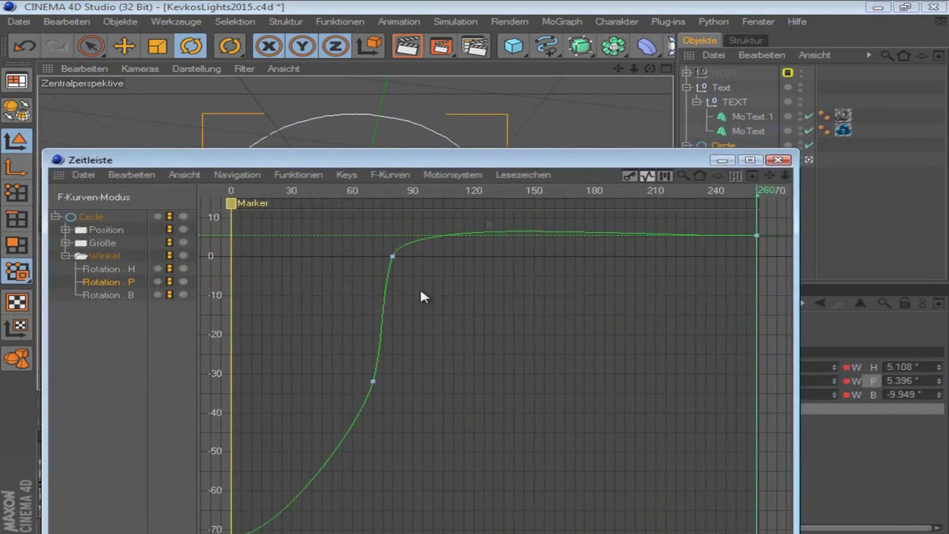
pyautogui.click(104, 295)
pyautogui.click(119, 281)
pyautogui.click(778, 160)
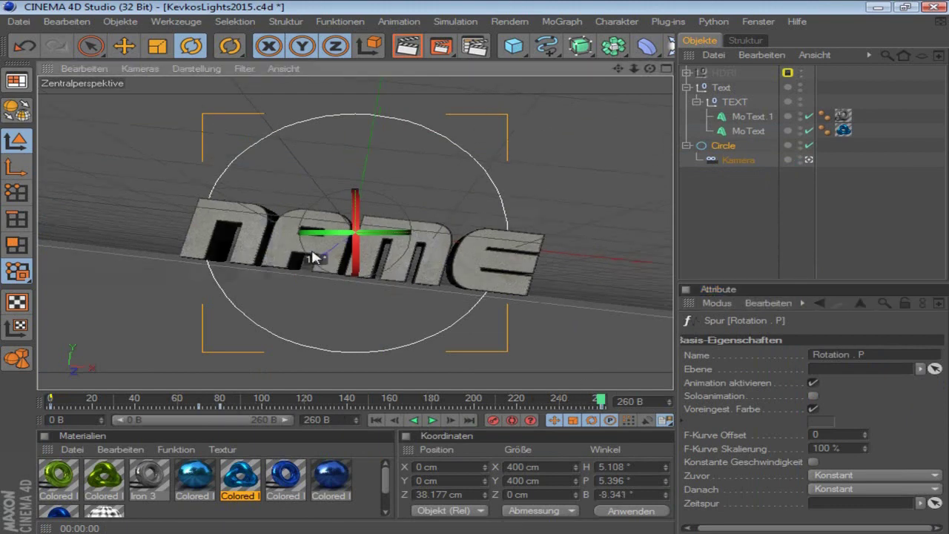
# At frame 260, tilt Circle to about B 20° and turn its heading, recording the new rotation as keyframes
pyautogui.moveTo(314, 259); pyautogui.dragTo(304, 247)
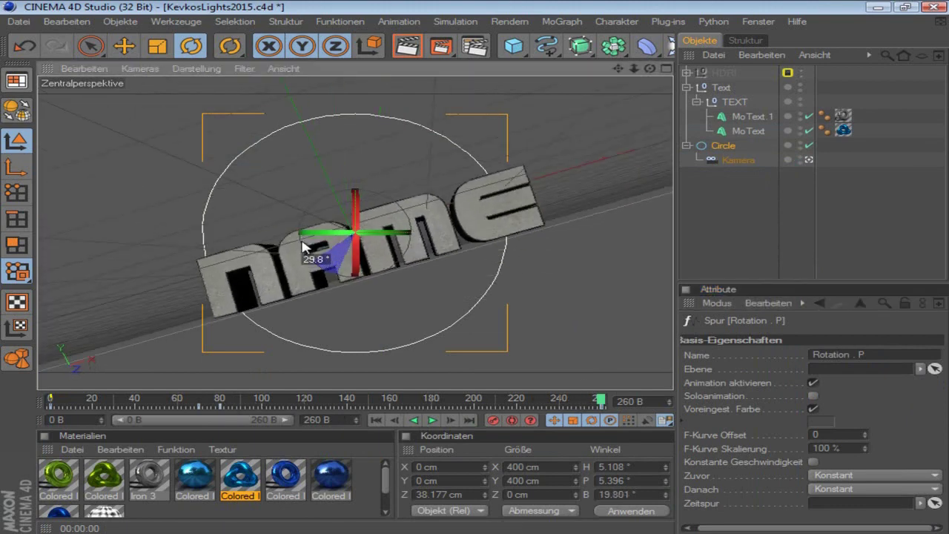
pyautogui.click(495, 421)
pyautogui.moveTo(601, 400)
pyautogui.mouseDown()
pyautogui.moveTo(198, 388)
pyautogui.moveTo(345, 402)
pyautogui.moveTo(219, 415)
pyautogui.moveTo(609, 408)
pyautogui.mouseUp()
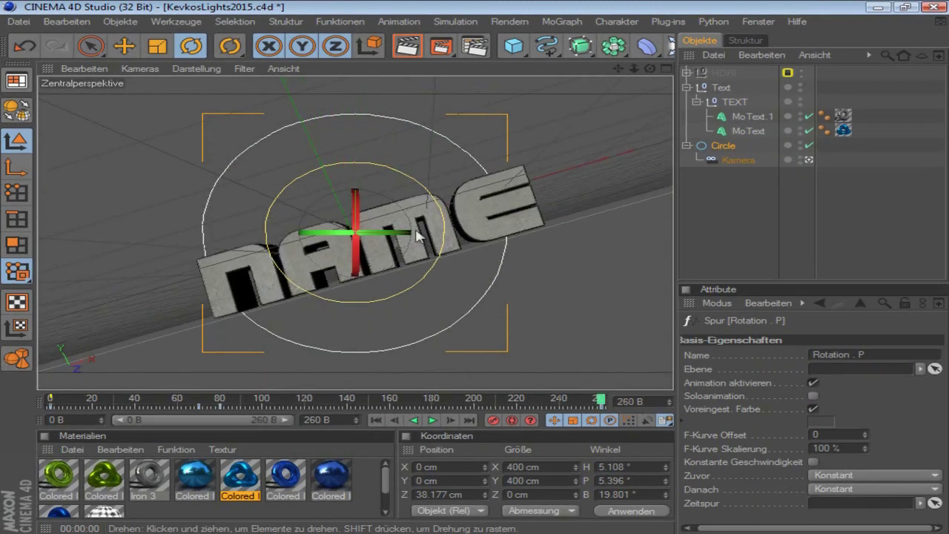
pyautogui.moveTo(385, 237); pyautogui.dragTo(490, 371)
pyautogui.click(492, 419)
# Open the F-curves of Circle's rotation and move the current time to frame 154
pyautogui.moveTo(600, 401)
pyautogui.mouseDown()
pyautogui.moveTo(115, 397)
pyautogui.moveTo(369, 405)
pyautogui.mouseUp()
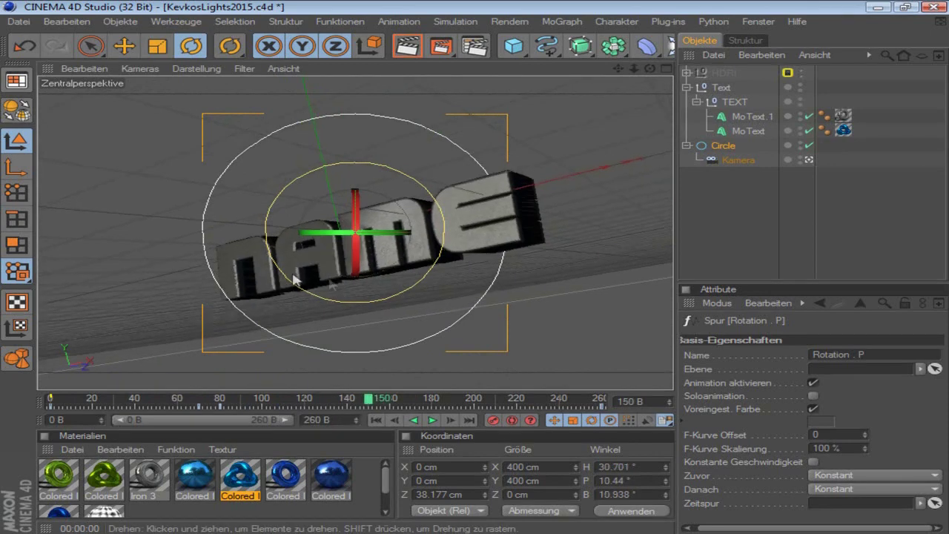
pyautogui.click(723, 147)
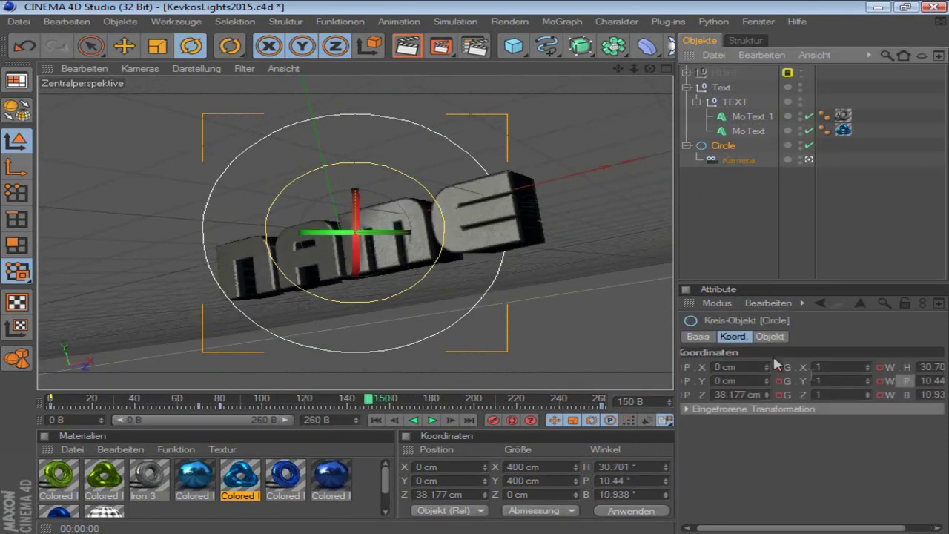
pyautogui.rightClick(882, 380)
pyautogui.moveTo(760, 282)
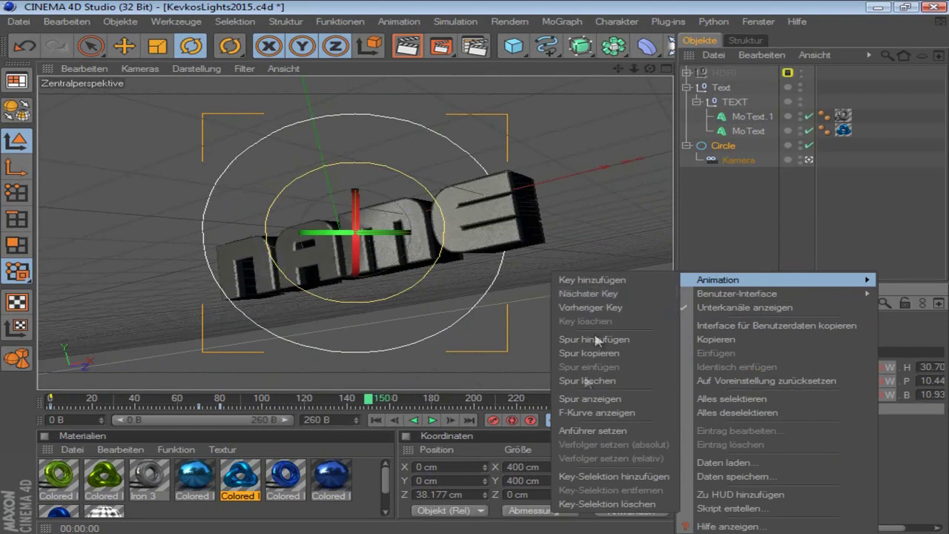
pyautogui.click(576, 413)
pyautogui.moveTo(547, 128); pyautogui.dragTo(446, 468)
pyautogui.click(353, 400)
pyautogui.moveTo(353, 401); pyautogui.dragTo(376, 401)
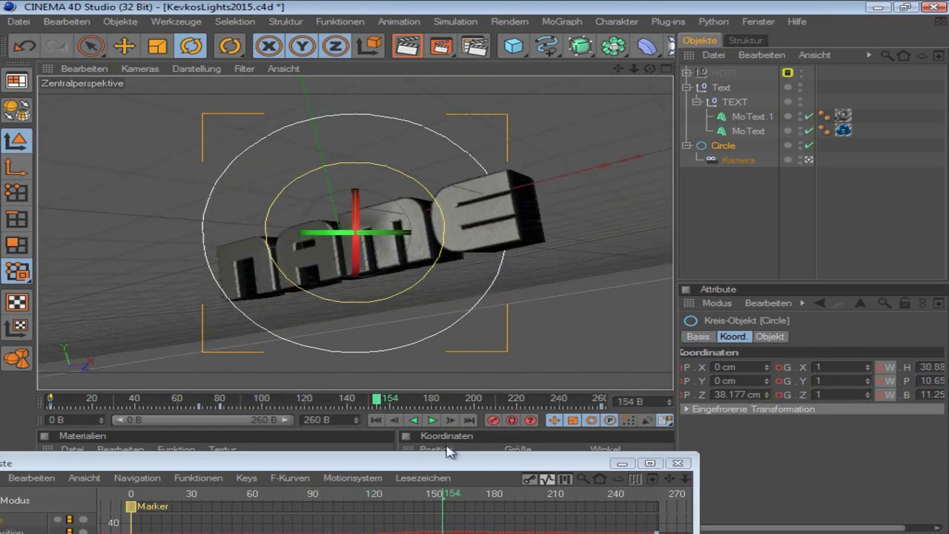
# On Circle's Rotation H F-curve, adjust the frame 80 key's tangent and move the last key to frame 258 at 11.024°
pyautogui.moveTo(492, 458); pyautogui.dragTo(541, 194)
pyautogui.click(48, 296)
pyautogui.click(65, 308)
pyautogui.click(62, 321)
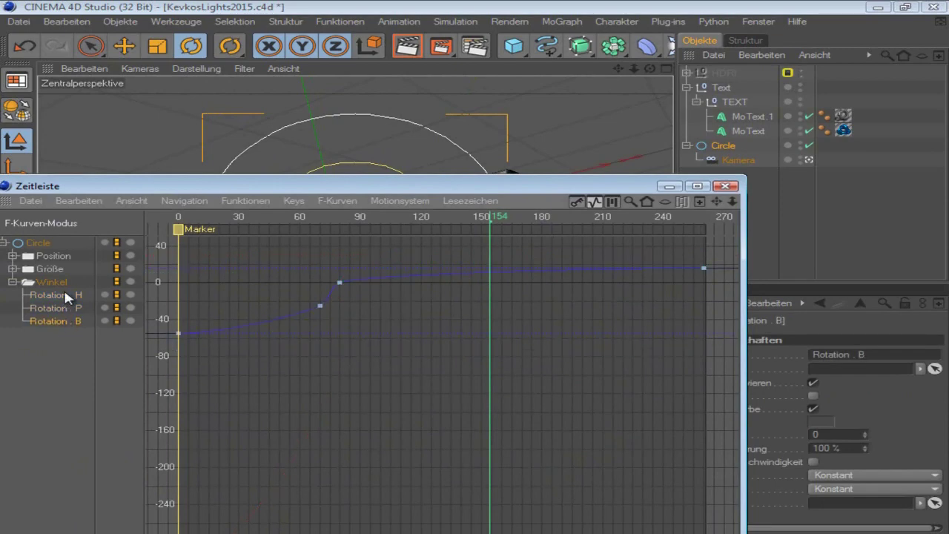
pyautogui.click(340, 282)
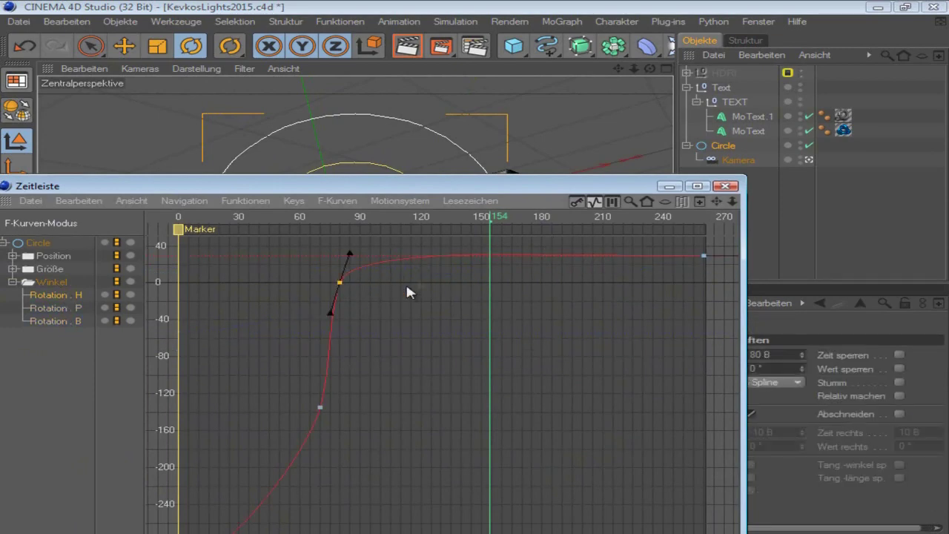
pyautogui.moveTo(353, 258); pyautogui.dragTo(361, 267)
pyautogui.moveTo(703, 268); pyautogui.dragTo(700, 273)
pyautogui.click(723, 184)
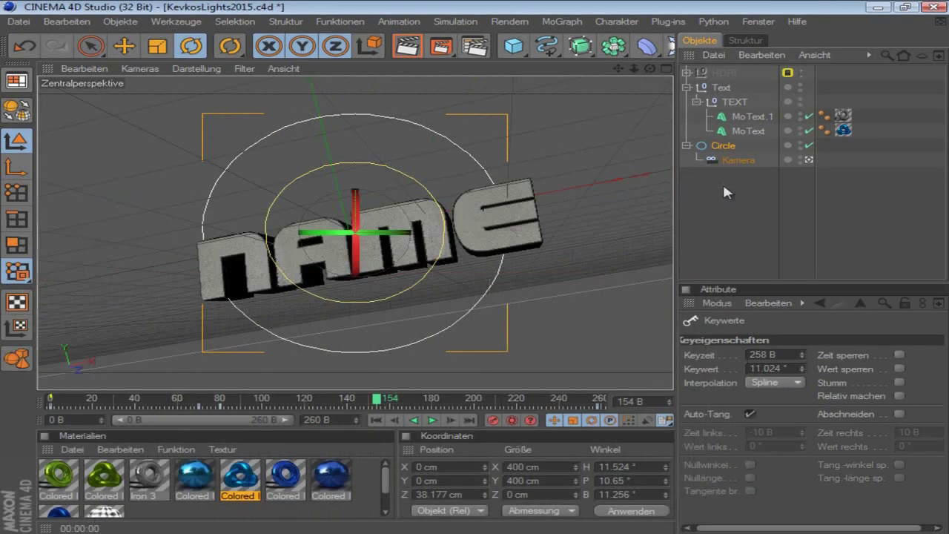
# Deselect Circle and scrub the animation from frame 0 to frame 114 to review the camera motion
pyautogui.click(723, 184)
pyautogui.moveTo(375, 403); pyautogui.dragTo(6, 376)
pyautogui.moveTo(50, 400); pyautogui.dragTo(292, 401)
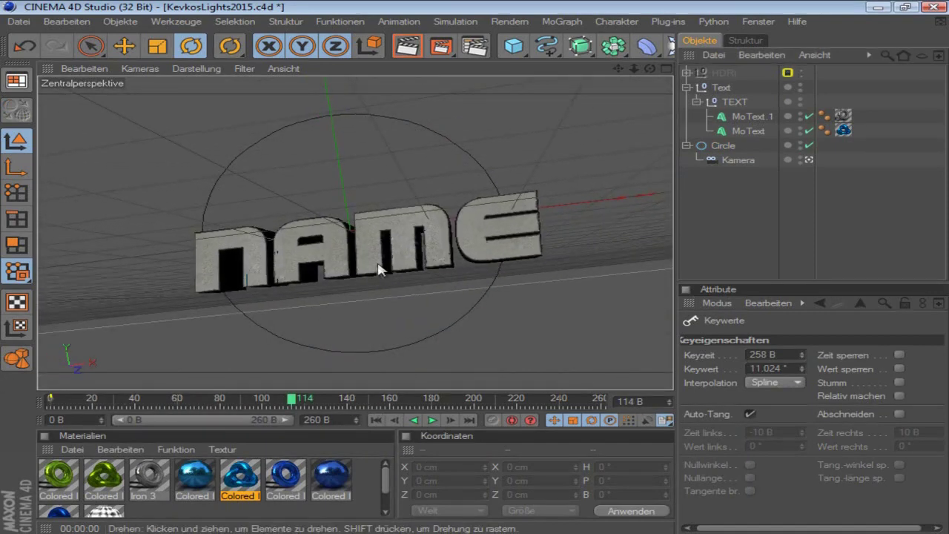
# Undo the latest Circle rotation F-curve edits and scrub back through the animation to frame 146 to check the camera motion
pyautogui.hotkey('ctrl', 'z')
pyautogui.hotkey('ctrl', 'z')
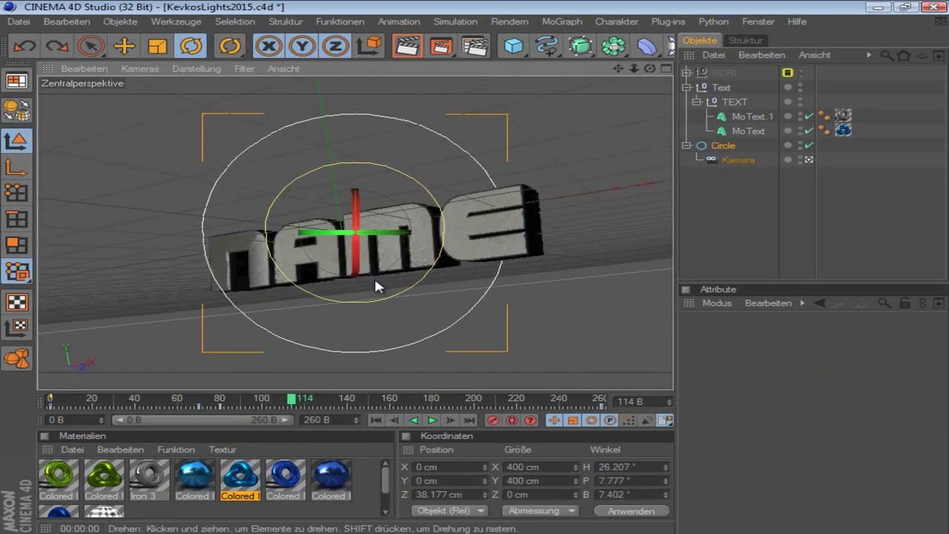
pyautogui.moveTo(293, 400); pyautogui.dragTo(745, 409)
pyautogui.hotkey('ctrl', 'z')
pyautogui.hotkey('ctrl', 'z')
pyautogui.moveTo(599, 400); pyautogui.dragTo(361, 428)
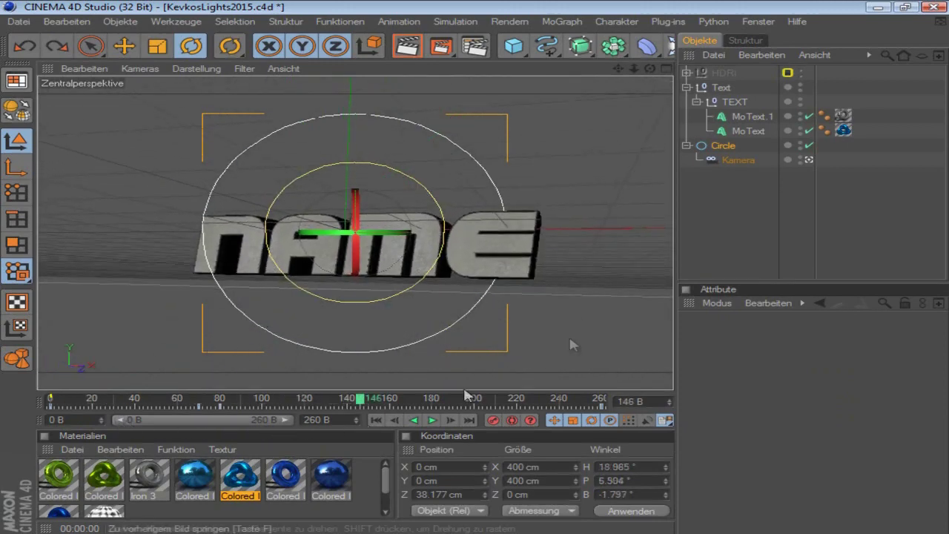
# At frame 86, move the axis of the TEXT null to the middle of the lettering, at Y -7.832 cm and Z 17.843 cm
pyautogui.click(735, 102)
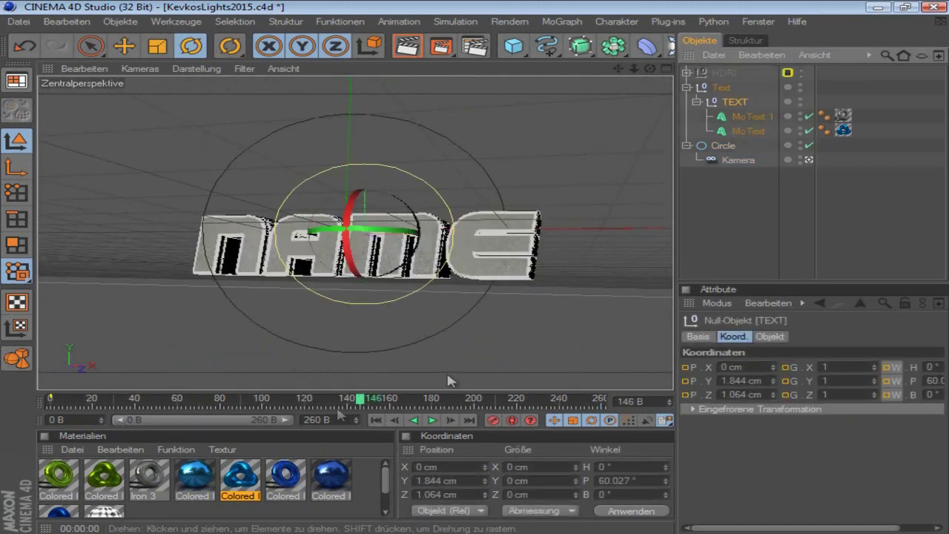
pyautogui.moveTo(362, 405); pyautogui.dragTo(232, 411)
pyautogui.click(16, 167)
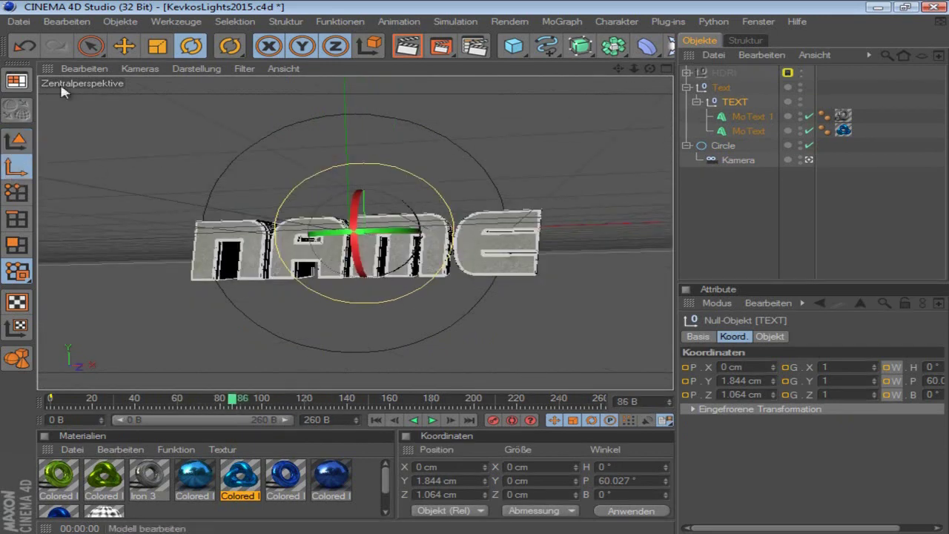
pyautogui.click(90, 46)
pyautogui.moveTo(361, 181); pyautogui.dragTo(478, 275)
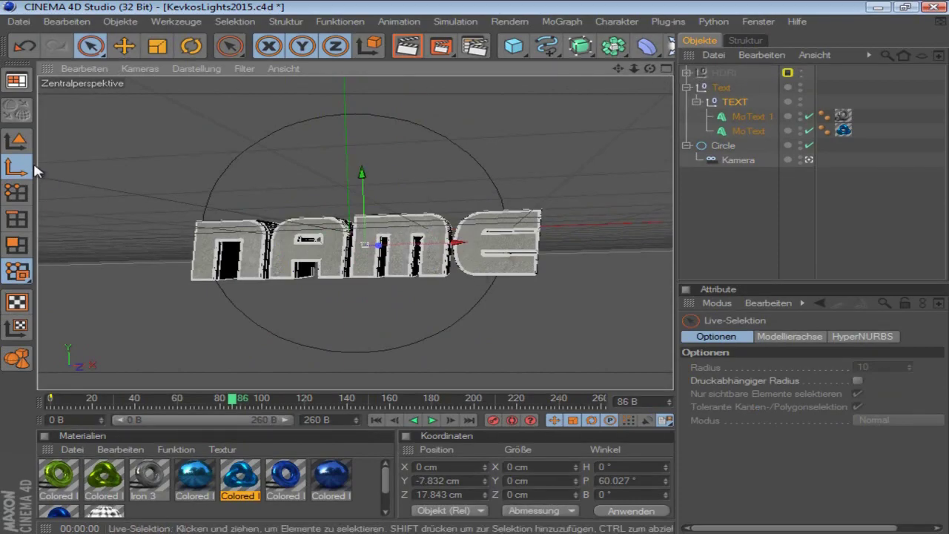
pyautogui.moveTo(649, 69); pyautogui.dragTo(479, 268)
# Return to model mode with TEXT selected and, at frame 0, rotate its pitch to 246.956° and record a keyframe
pyautogui.moveTo(208, 405); pyautogui.dragTo(207, 396)
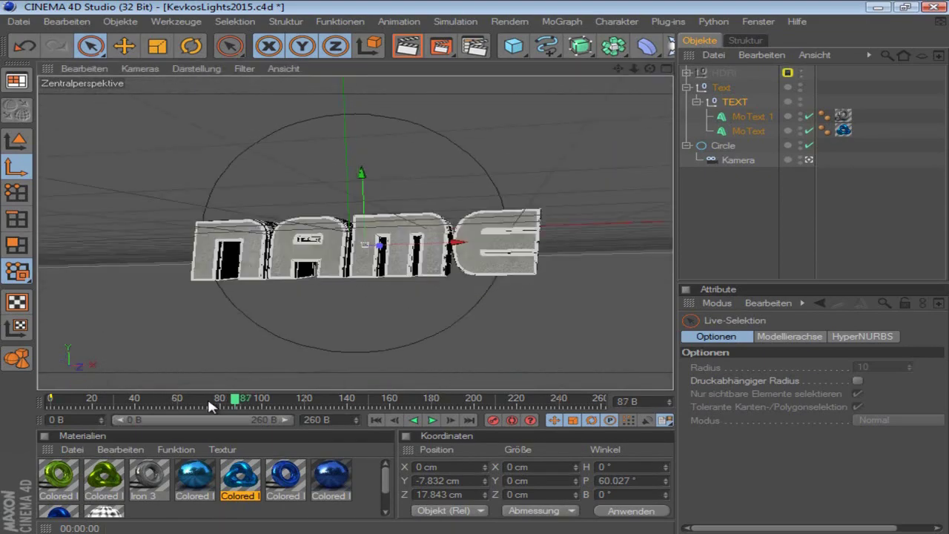
pyautogui.click(16, 140)
pyautogui.click(190, 46)
pyautogui.click(732, 102)
pyautogui.moveTo(231, 401); pyautogui.dragTo(6, 391)
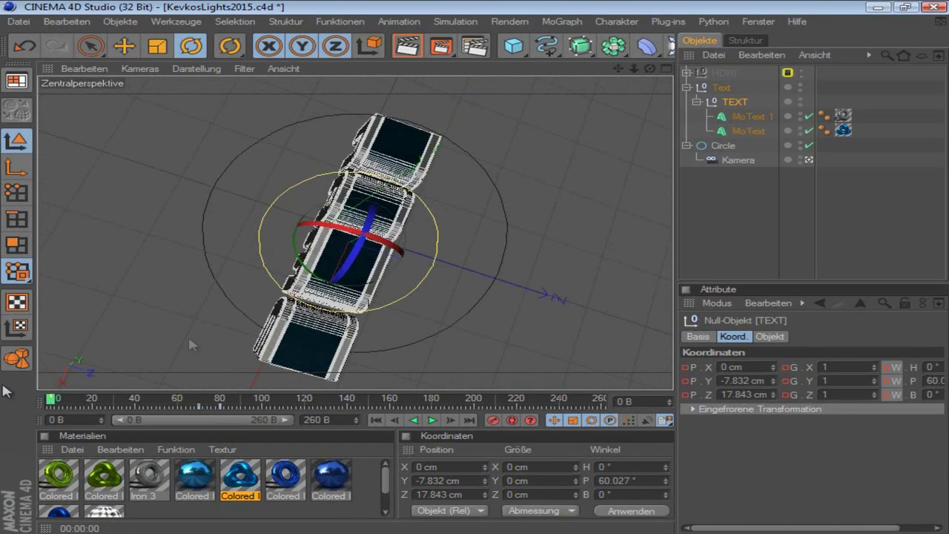
pyautogui.moveTo(382, 252); pyautogui.dragTo(425, 299)
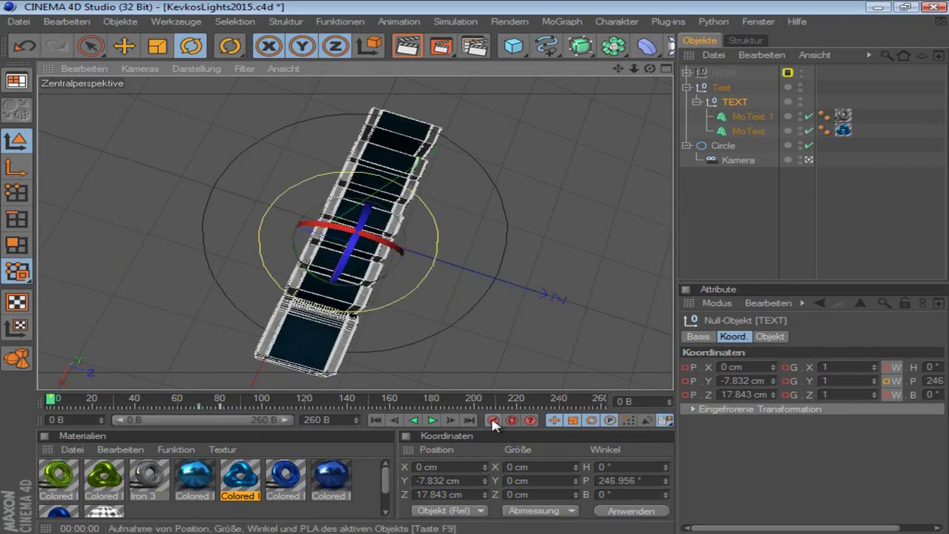
# Check TEXT's rotation around frame 80, then rotate its pitch to 421.342° at frame 260 and record a keyframe
pyautogui.moveTo(52, 401); pyautogui.dragTo(202, 481)
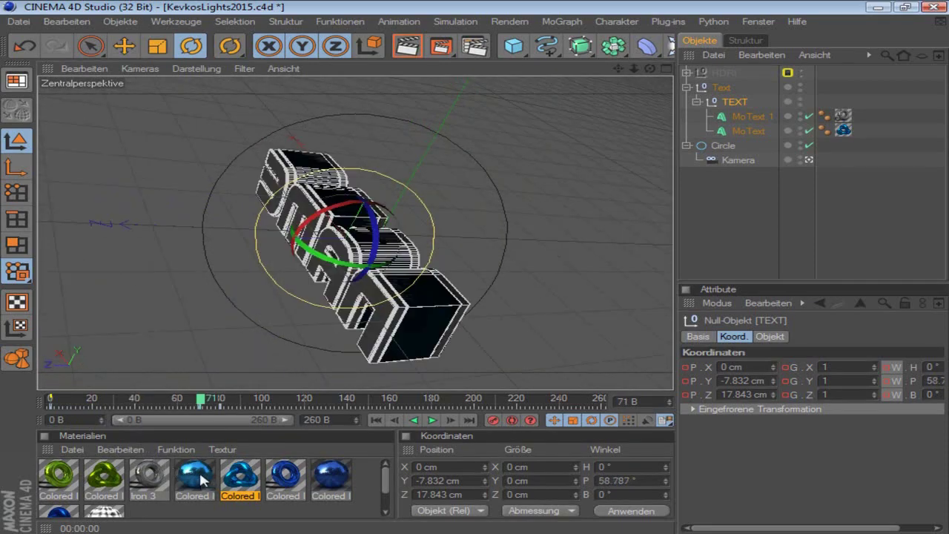
pyautogui.click(218, 400)
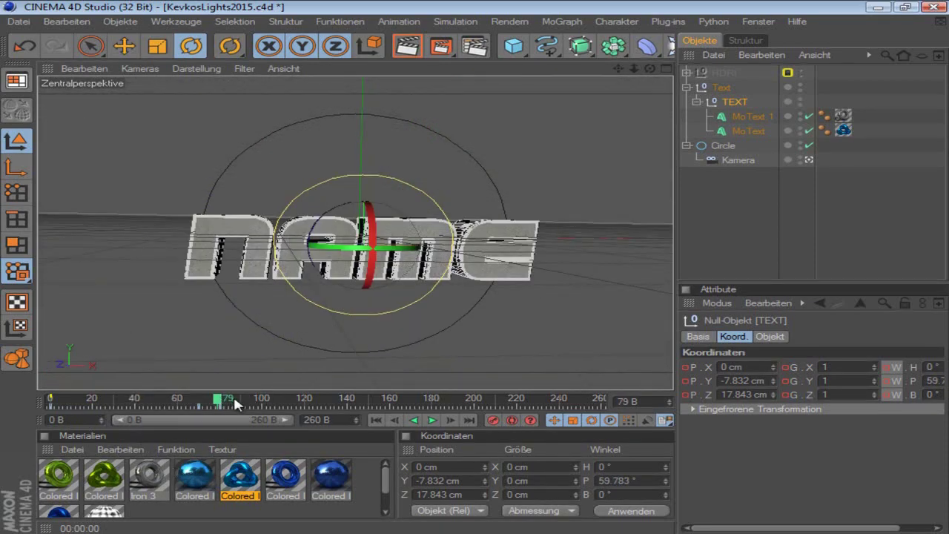
pyautogui.click(221, 400)
pyautogui.moveTo(364, 270); pyautogui.dragTo(436, 412)
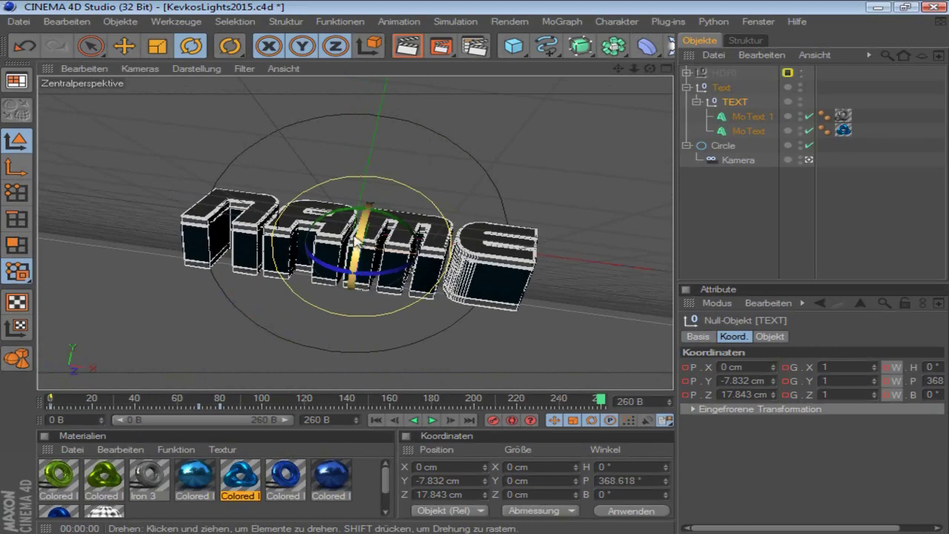
pyautogui.moveTo(356, 239); pyautogui.dragTo(350, 283)
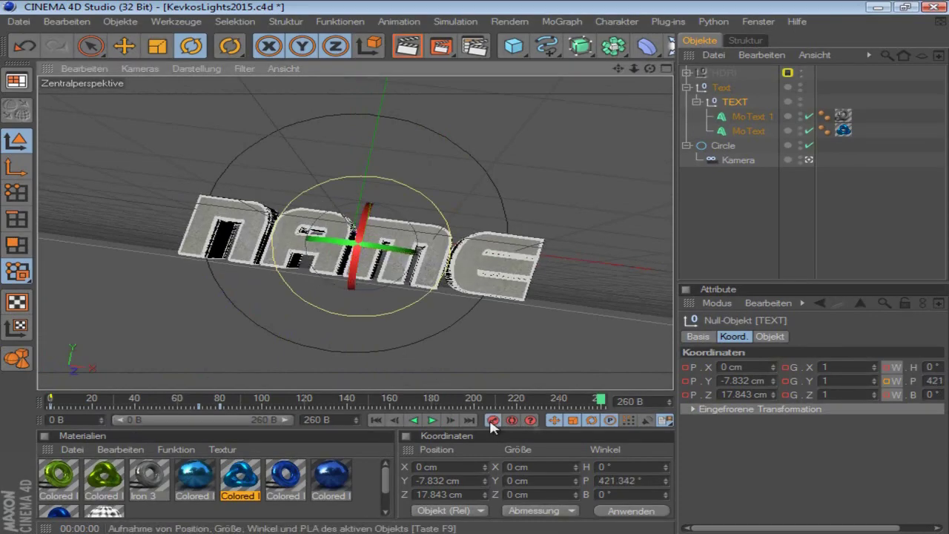
# Scrub back to frame 0, play the animation to review the text's spin, and deselect TEXT
pyautogui.moveTo(603, 400); pyautogui.dragTo(266, 437)
pyautogui.moveTo(328, 435); pyautogui.dragTo(23, 410)
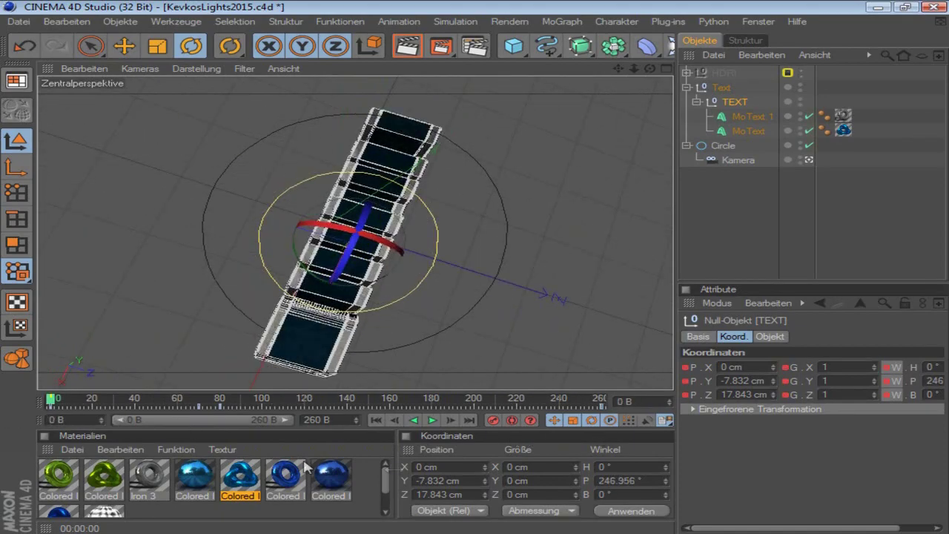
pyautogui.click(436, 422)
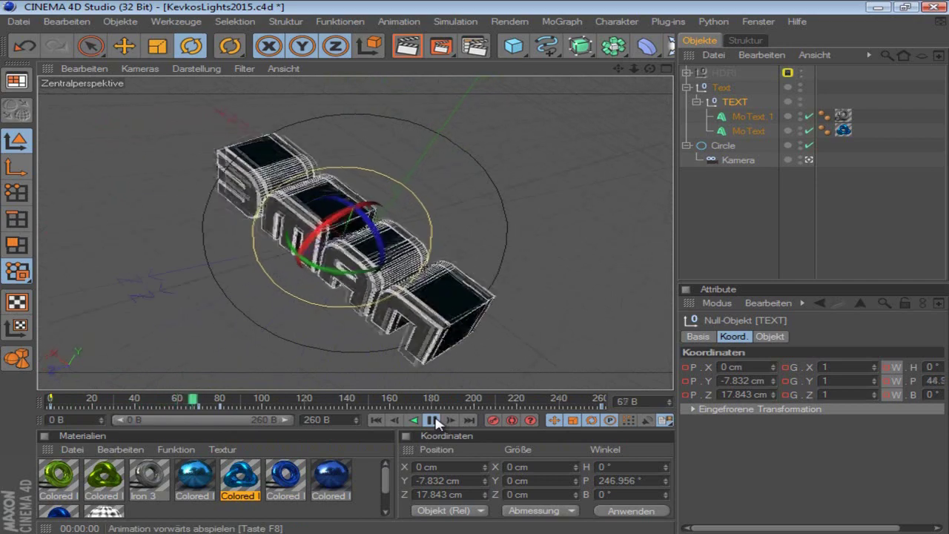
pyautogui.click(436, 421)
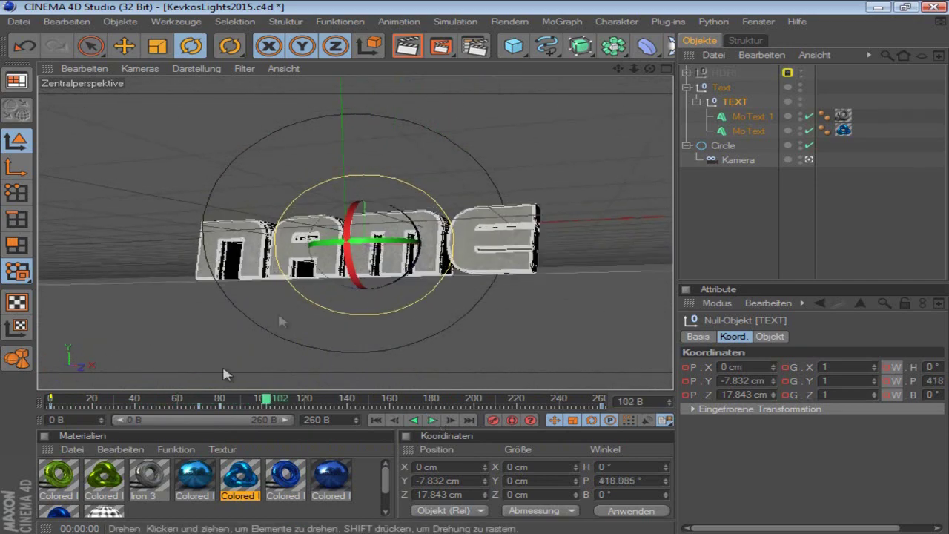
pyautogui.click(791, 252)
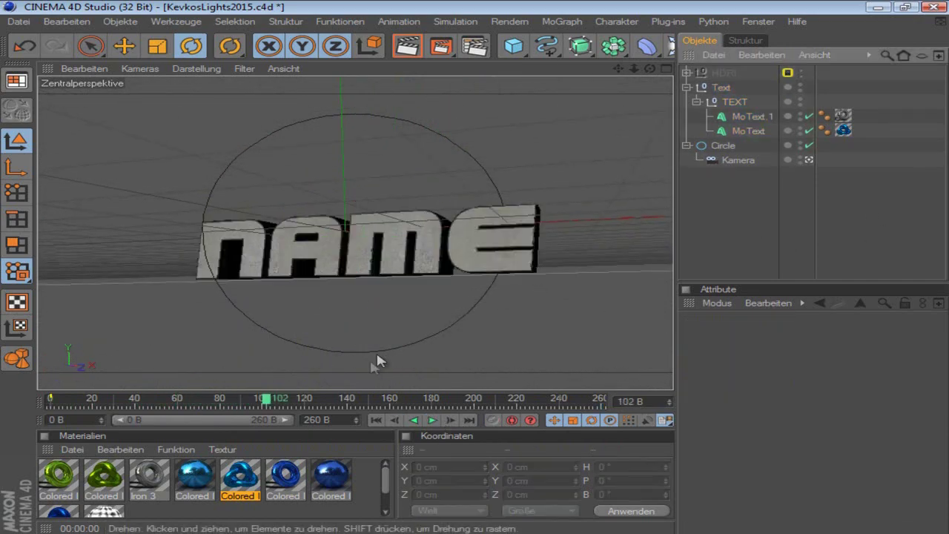
pyautogui.moveTo(271, 402); pyautogui.dragTo(271, 424)
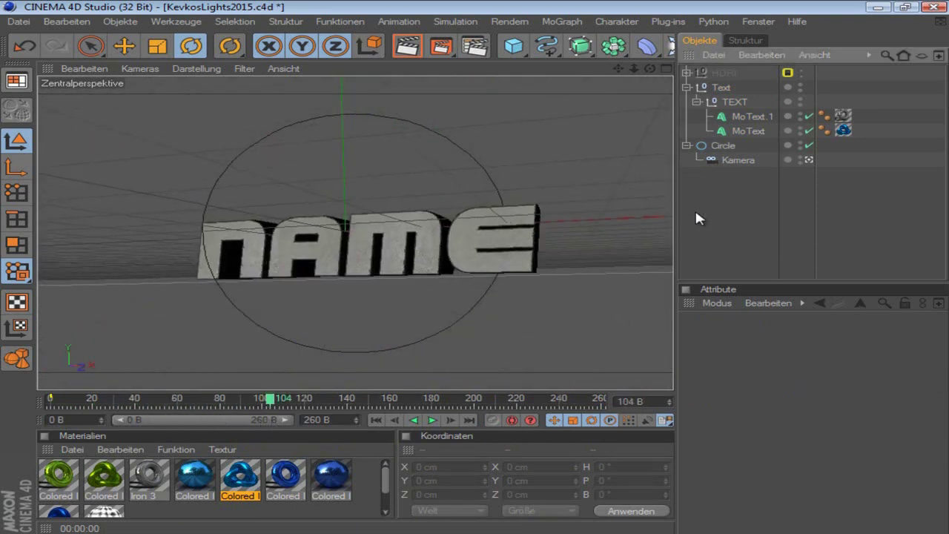